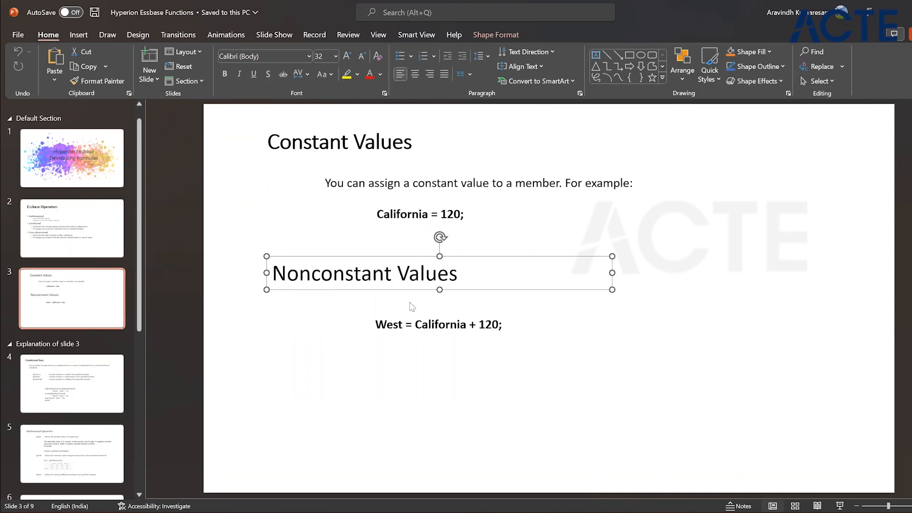
{"action": "left_click", "coordinate": [415, 324]}
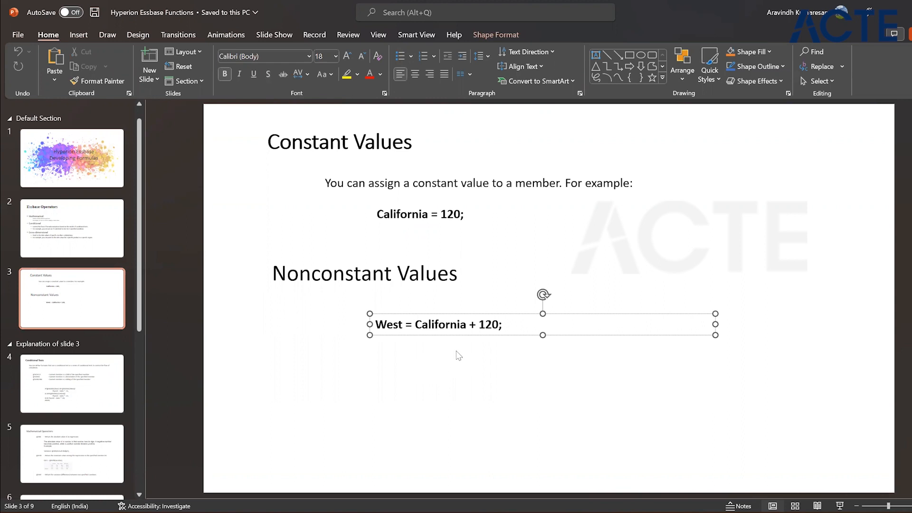
{"action": "left_click", "coordinate": [56, 402]}
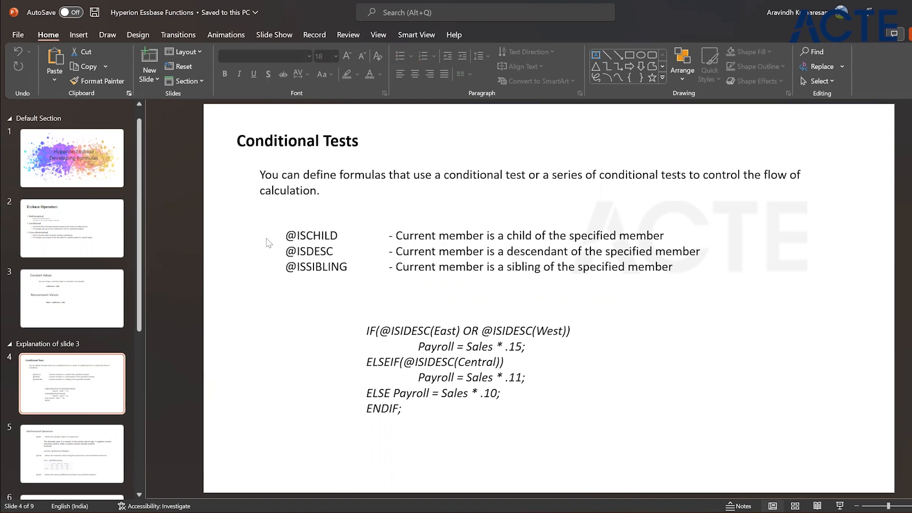
{"action": "right_click", "coordinate": [323, 234]}
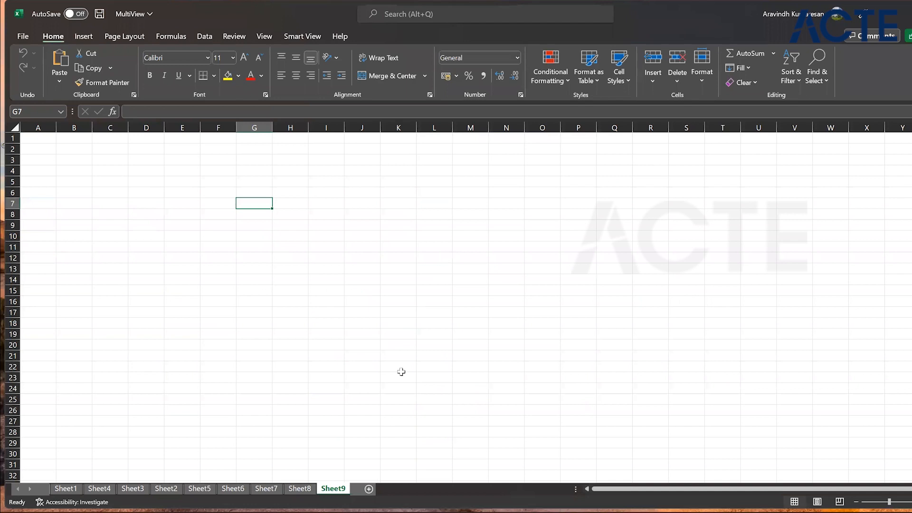
Step: Switch to the MultiView workbook in Excel and enter 20 as the value for Product 4 in cell I12 of Sheet9
{"action": "left_click", "coordinate": [303, 489]}
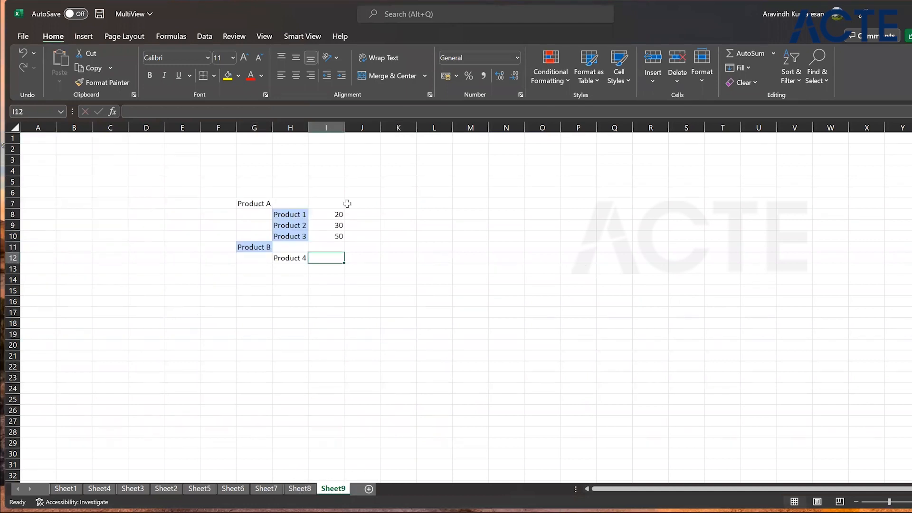
{"action": "type", "text": "20"}
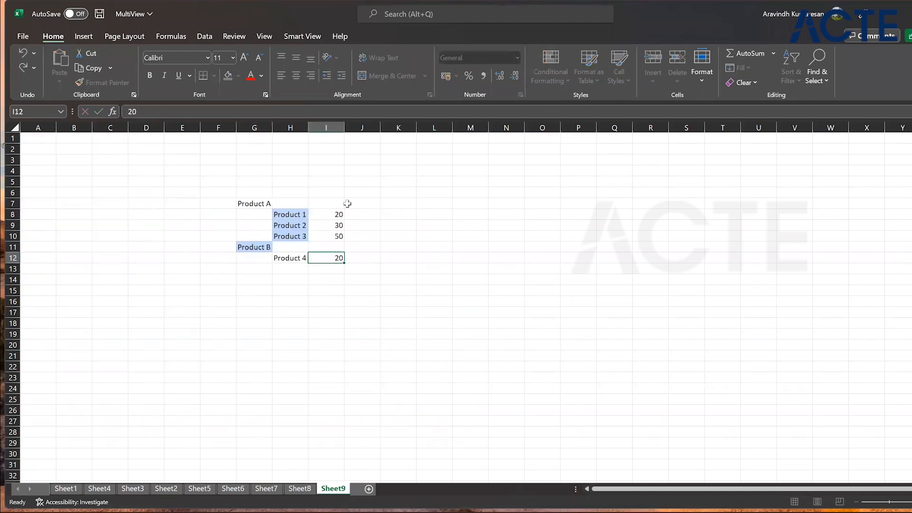
{"action": "key", "text": "Return"}
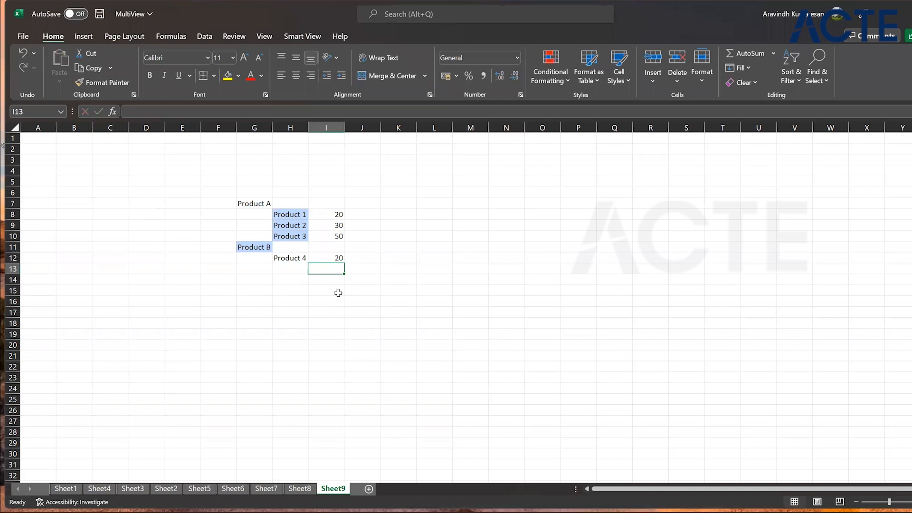
Step: Write the condition line "IF(ISCHILD(Produc t A)" as text in cell J15
{"action": "left_click", "coordinate": [359, 292]}
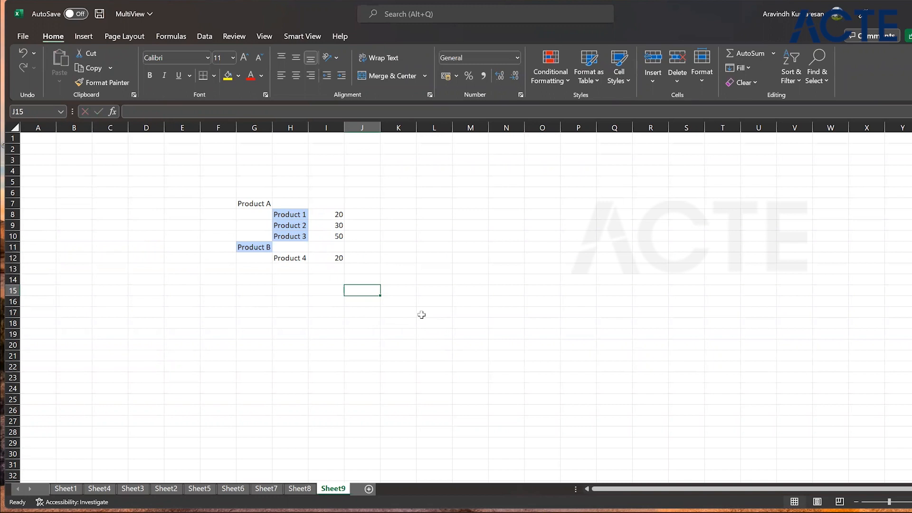
{"action": "type", "text": "IF("}
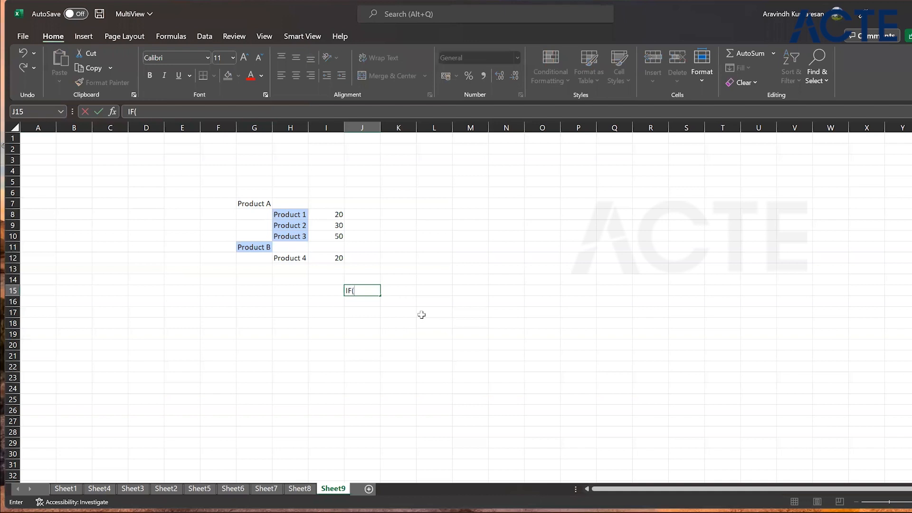
{"action": "type", "text": "ISCHILD("}
{"action": "key", "text": "F2"}
{"action": "type", "text": "Produc t A)"}
{"action": "key", "text": "Return"}
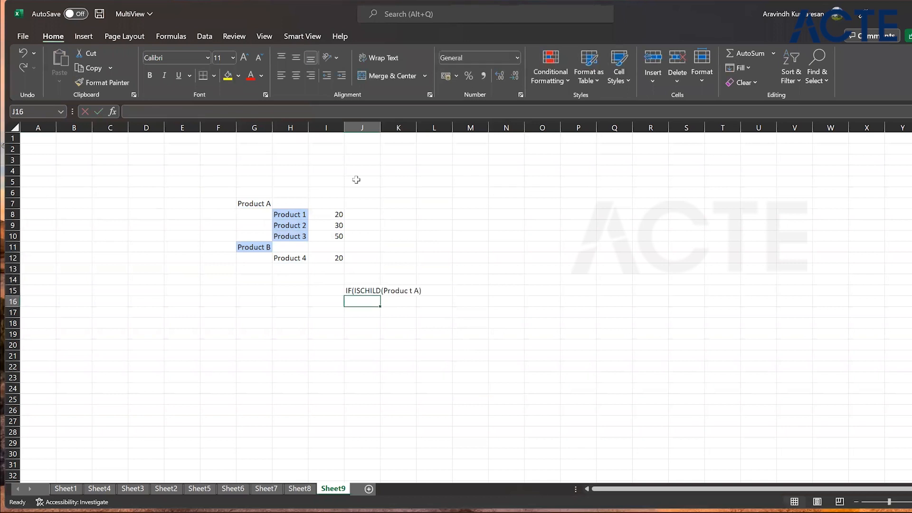
Step: Add the opening line "FIX(IDESC(Product A)" in cell I14, above and one column before the IF line
{"action": "left_click", "coordinate": [332, 280]}
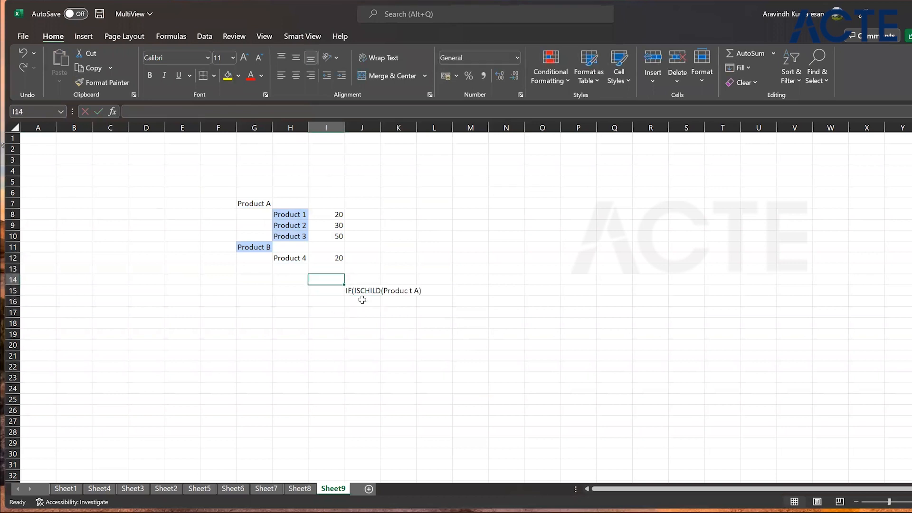
{"action": "type", "text": "FIX("}
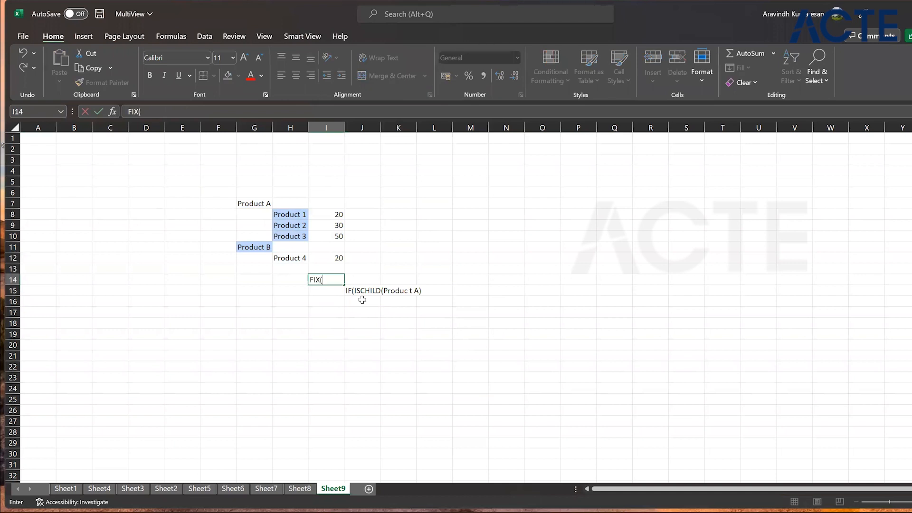
{"action": "type", "text": "IDESC(Product A"}
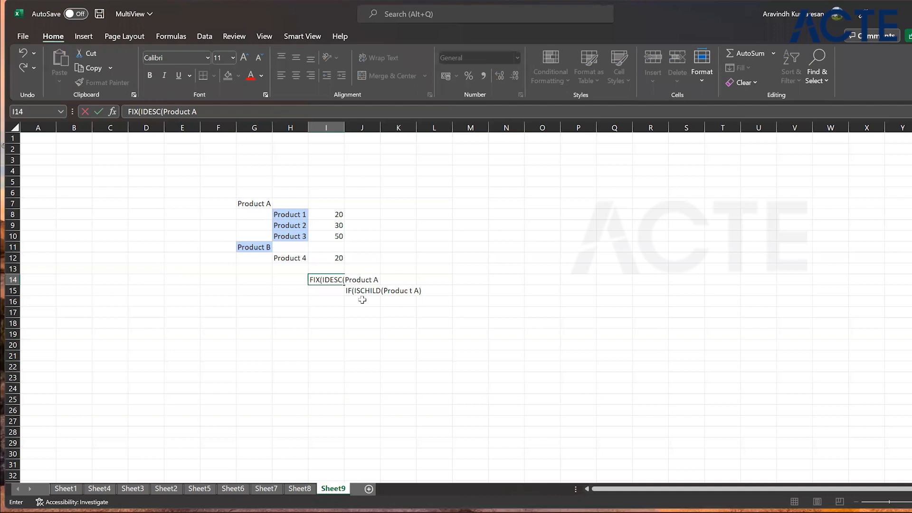
{"action": "key", "text": "Return"}
Step: Enter the calculation line "Sales = Product 1 * 100;" in cell K16, indented under the IF condition
{"action": "key", "text": "Down"}
{"action": "key", "text": "Down"}
{"action": "key", "text": "Up"}
{"action": "key", "text": "Right"}
{"action": "key", "text": "Right"}
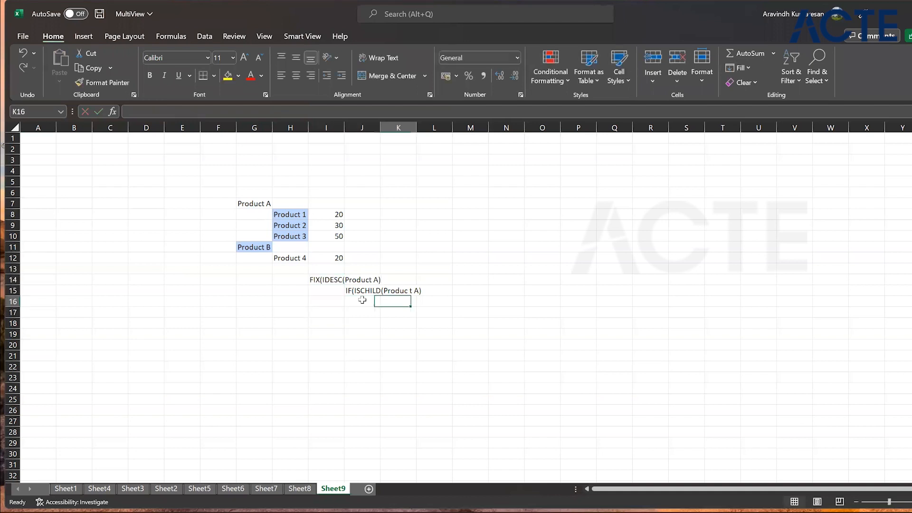
{"action": "type", "text": "Sla"}
{"action": "key", "text": "BackSpace"}
{"action": "key", "text": "BackSpace"}
{"action": "type", "text": "ales = Product 1 * 100"}
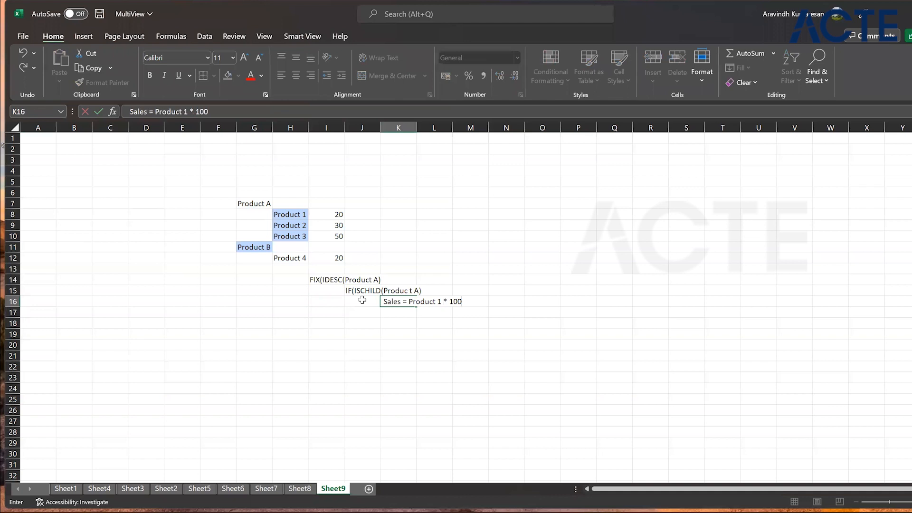
{"action": "type", "text": ";"}
{"action": "key", "text": "Return"}
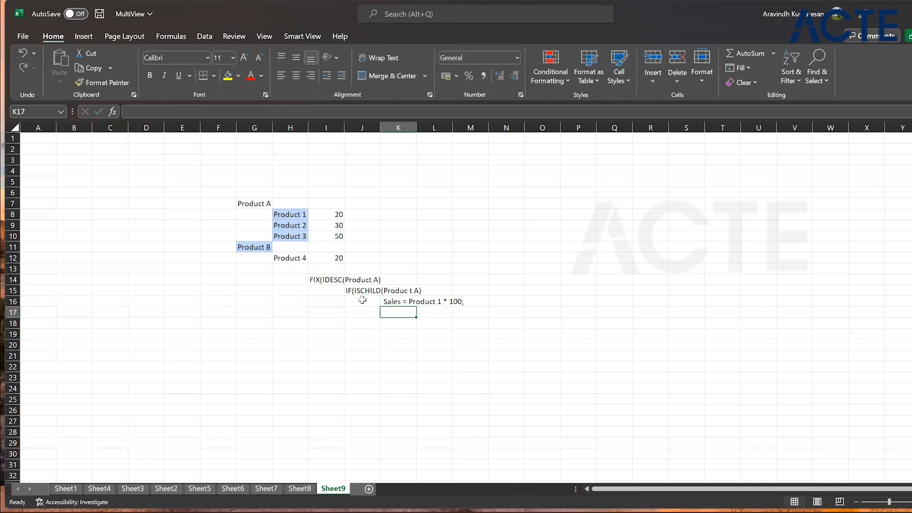
Step: Close the script blocks with "END IF" in cell J17 and "END FIX" in cell I18
{"action": "key", "text": "BackSpace"}
{"action": "key", "text": "Escape"}
{"action": "key", "text": "Left"}
{"action": "type", "text": "END IF"}
{"action": "key", "text": "Return"}
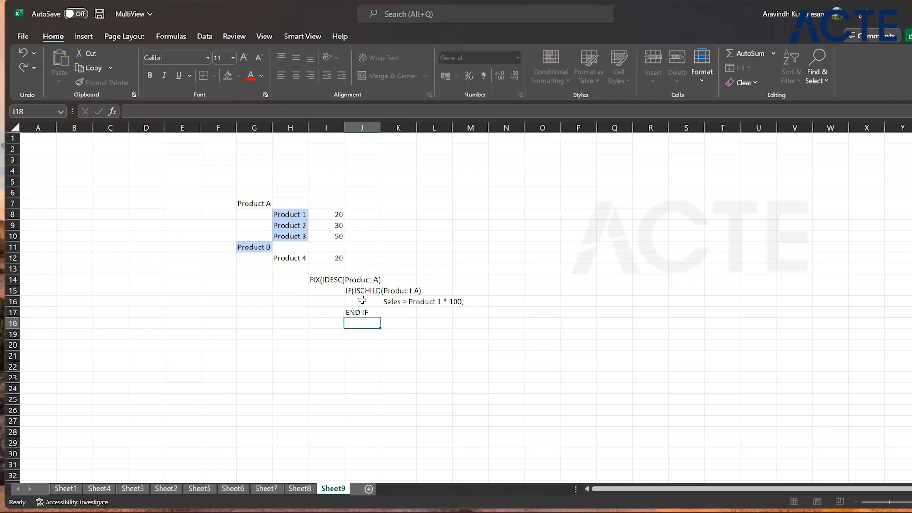
{"action": "key", "text": "Left"}
{"action": "type", "text": "END FIX"}
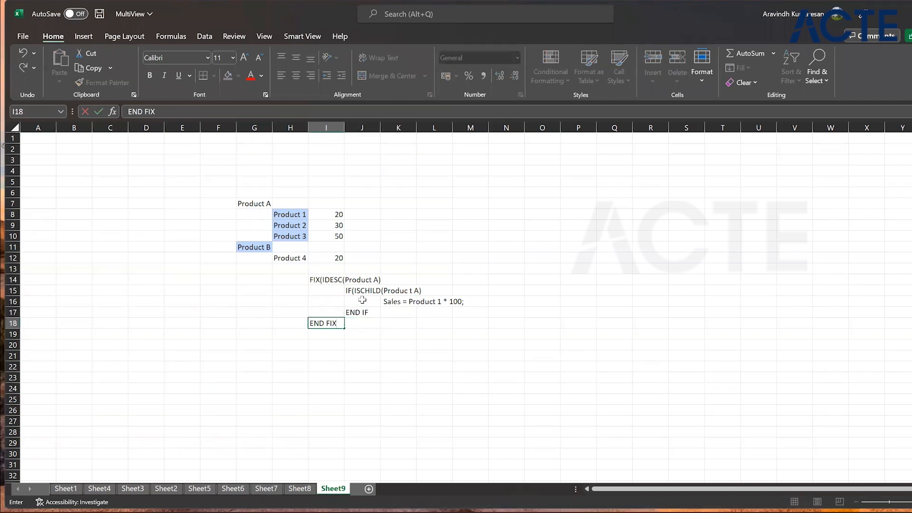
{"action": "key", "text": "Return"}
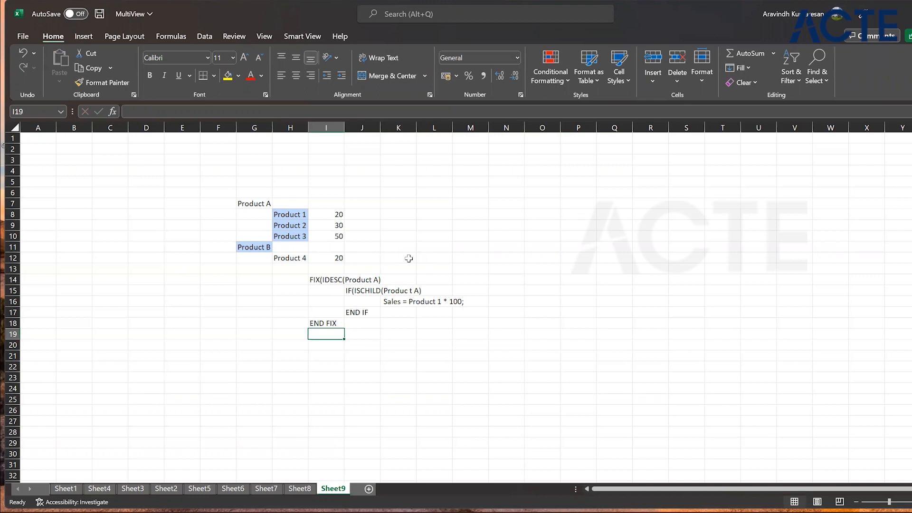
Step: Review the IF line in the sheet, then return to PowerPoint and examine the payroll IF/ELSEIF example on the Conditional Tests slide
{"action": "left_click", "coordinate": [375, 293]}
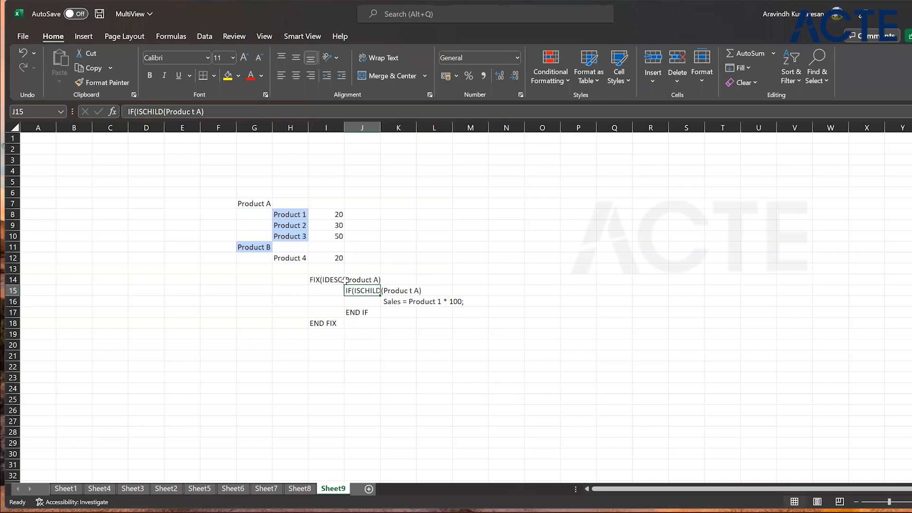
{"action": "left_click", "coordinate": [895, 12]}
{"action": "left_click", "coordinate": [346, 344]}
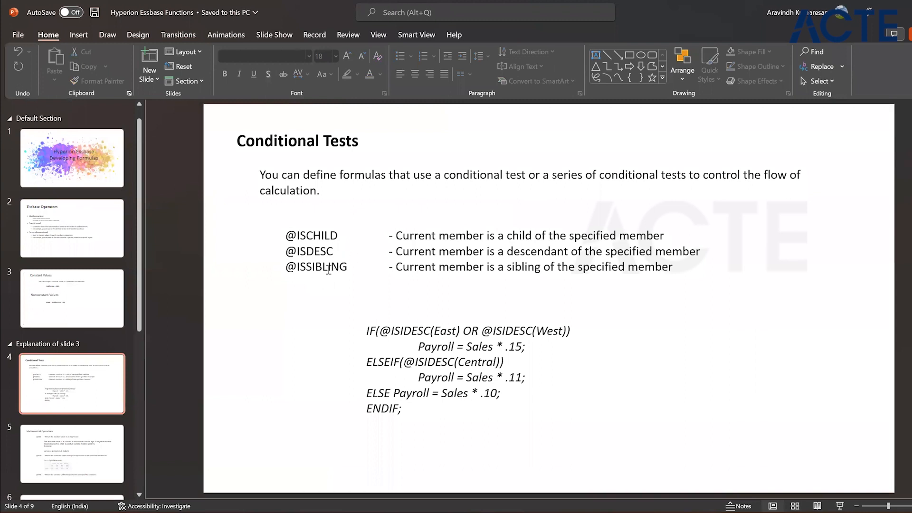
{"action": "left_click", "coordinate": [411, 332]}
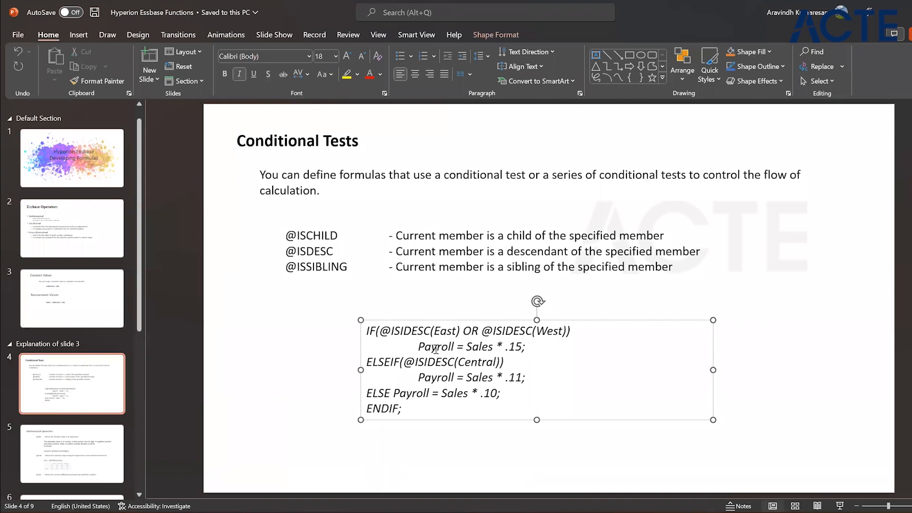
{"action": "left_click", "coordinate": [440, 333]}
{"action": "left_click", "coordinate": [95, 400]}
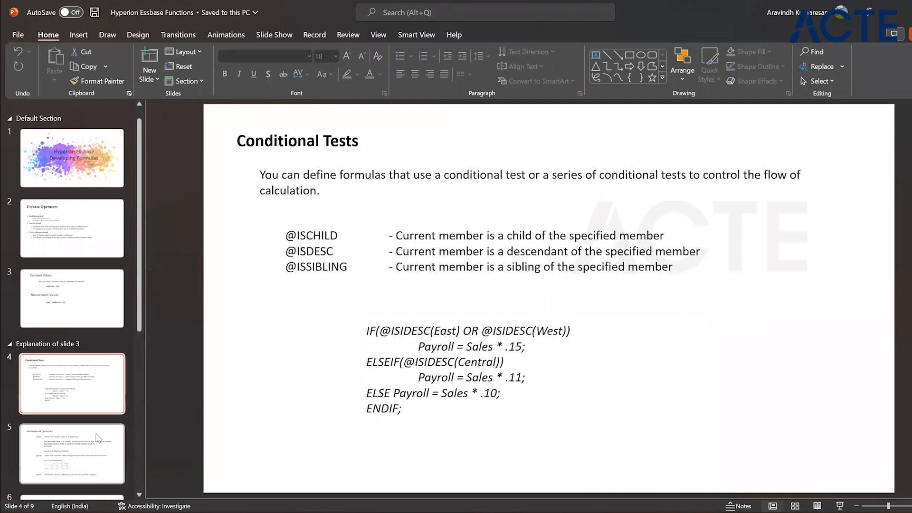
{"action": "left_click", "coordinate": [97, 442]}
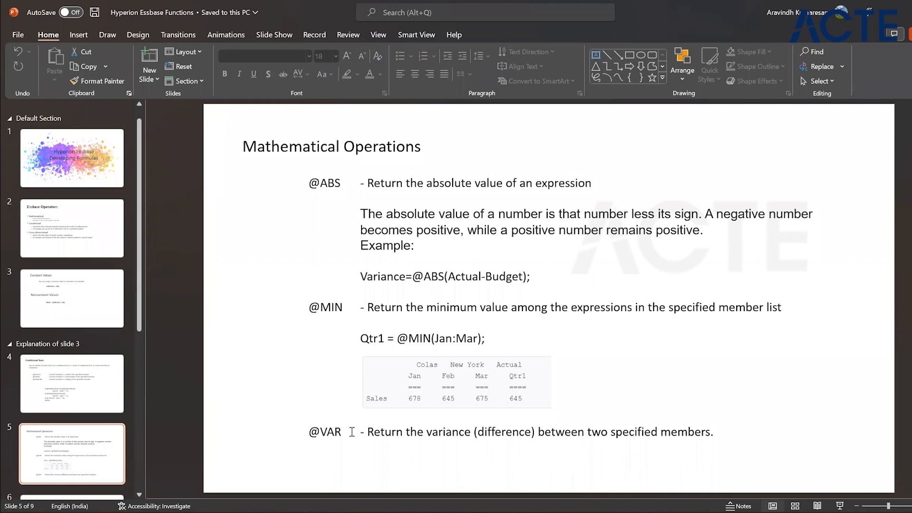
{"action": "left_click", "coordinate": [327, 430]}
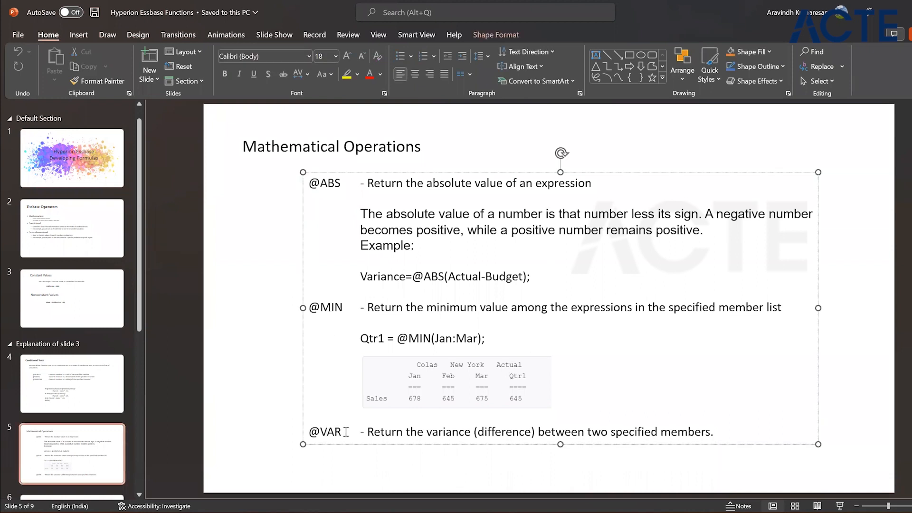